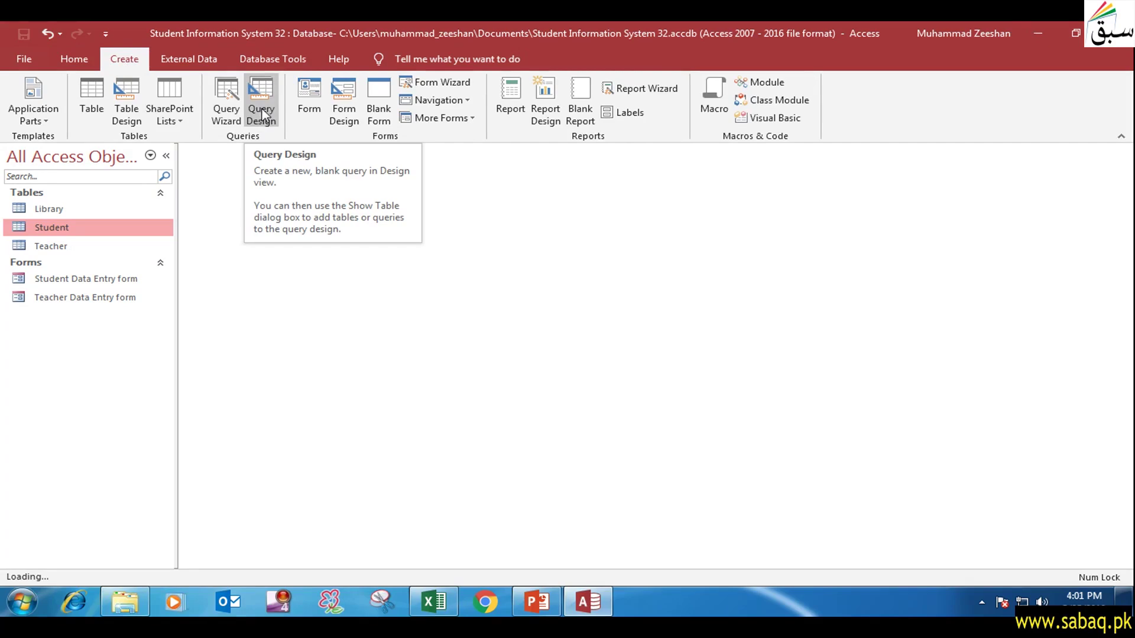
Create a query in Design view from the Library and Student tables, spacing the Student field list farther from Library
{"action": "left_click", "coordinate": [262, 115]}
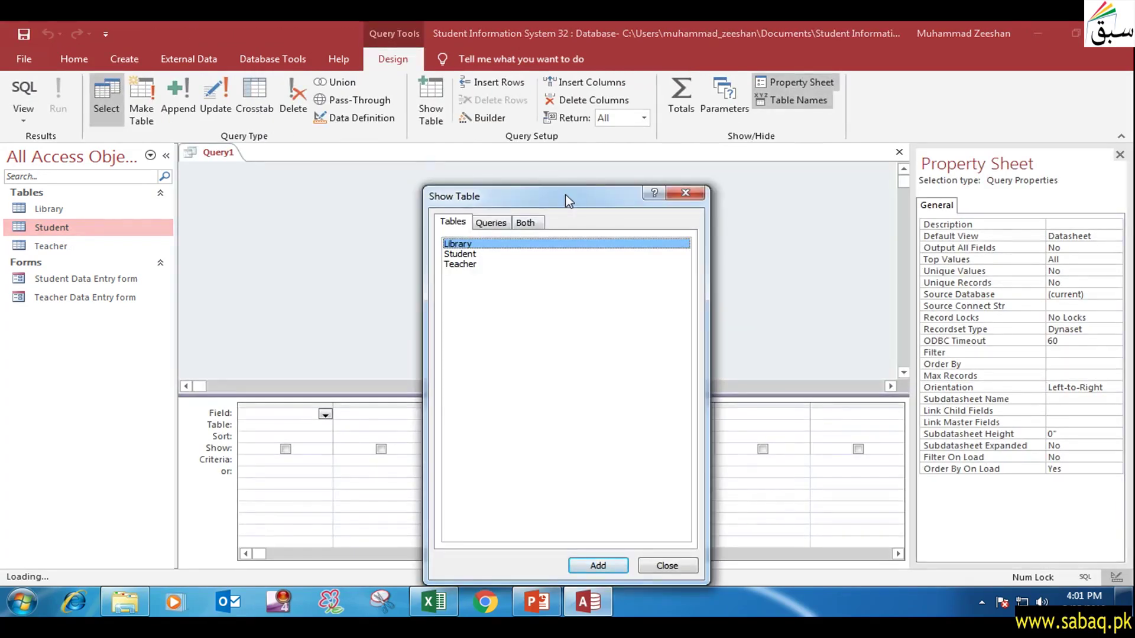
{"action": "left_click_drag", "start_coordinate": [562, 200], "coordinate": [519, 172]}
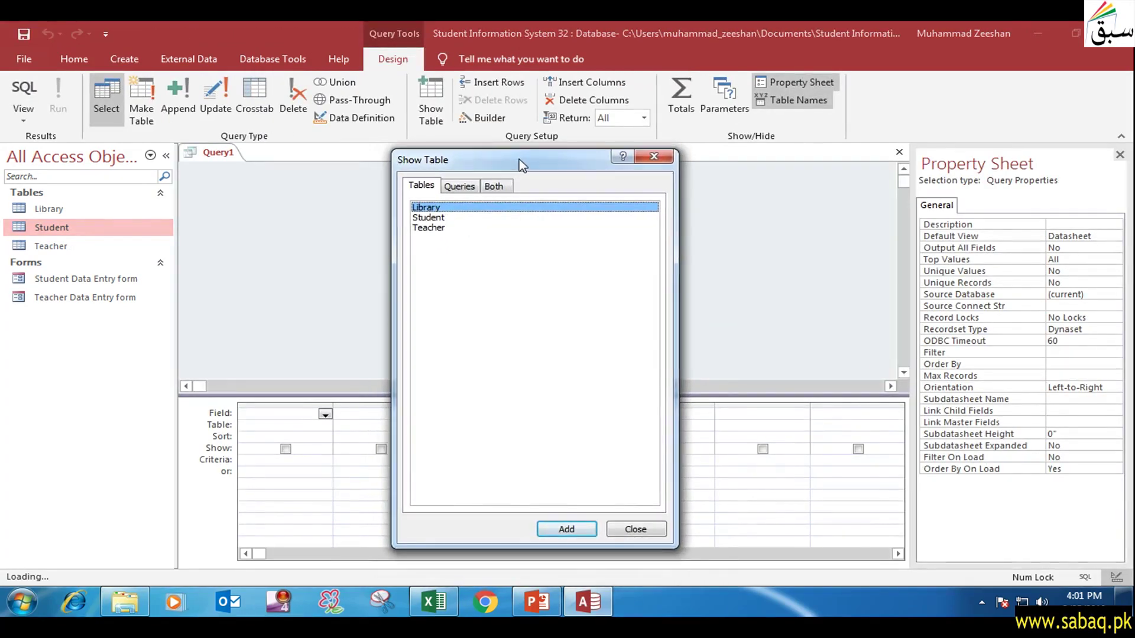
{"action": "left_click", "coordinate": [445, 219], "text": "shift"}
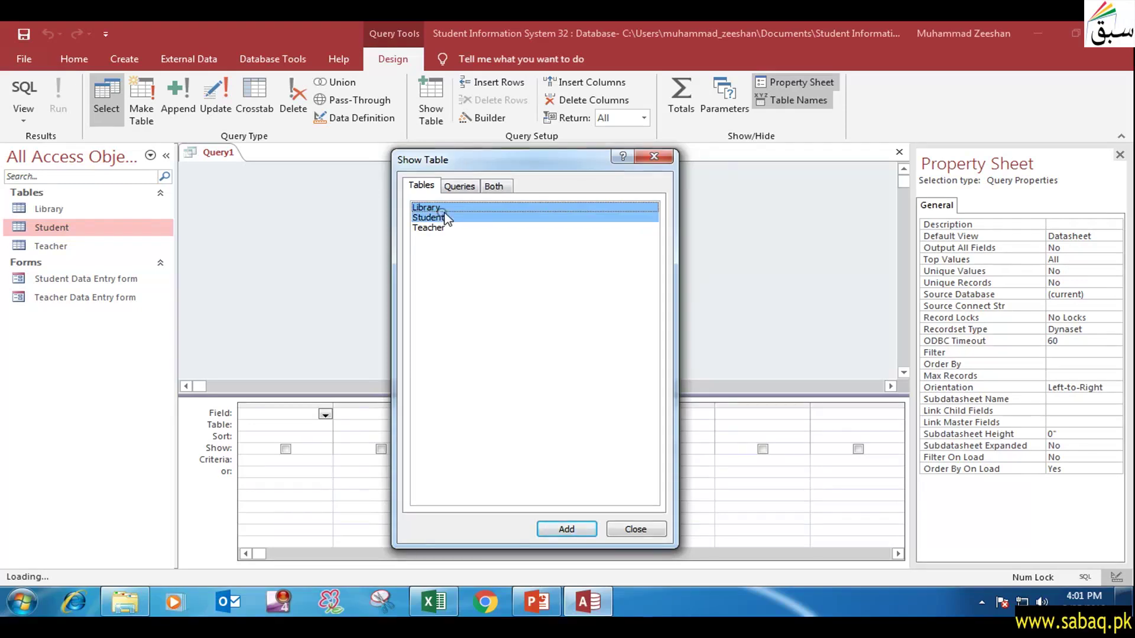
{"action": "left_click", "coordinate": [567, 528]}
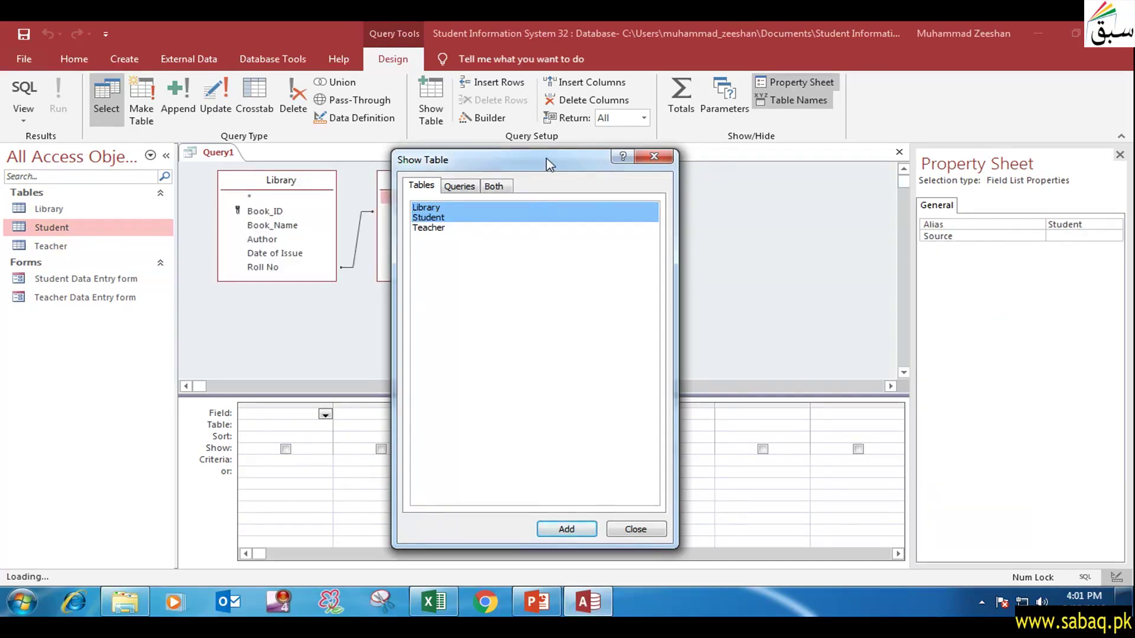
{"action": "left_click_drag", "start_coordinate": [544, 166], "coordinate": [770, 171]}
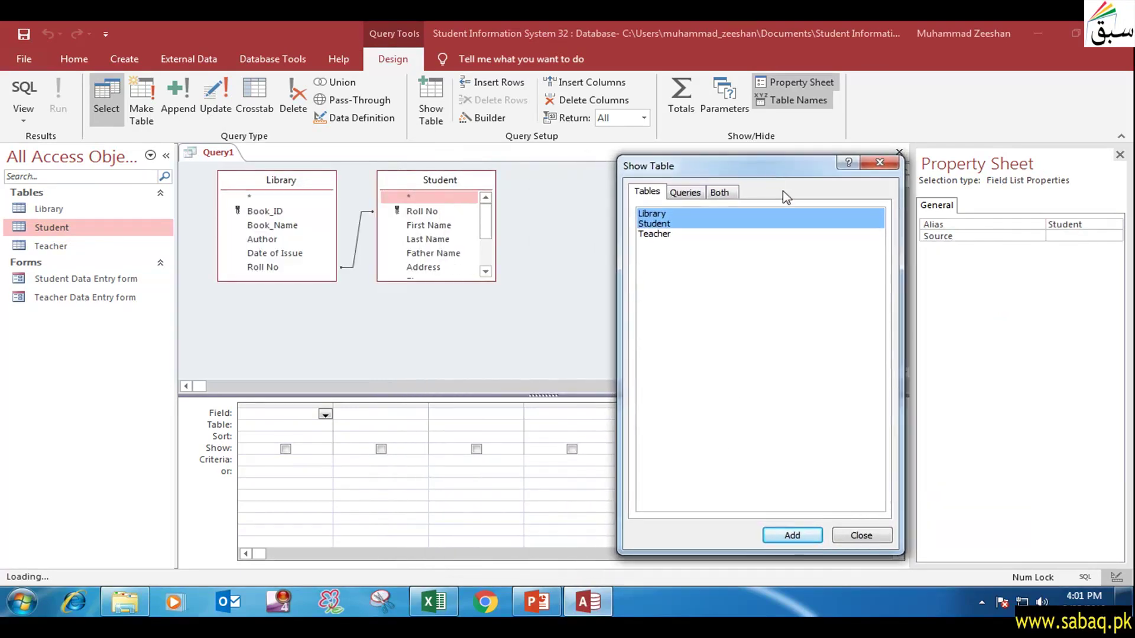
{"action": "left_click", "coordinate": [884, 535]}
{"action": "left_click_drag", "start_coordinate": [470, 184], "coordinate": [626, 168]}
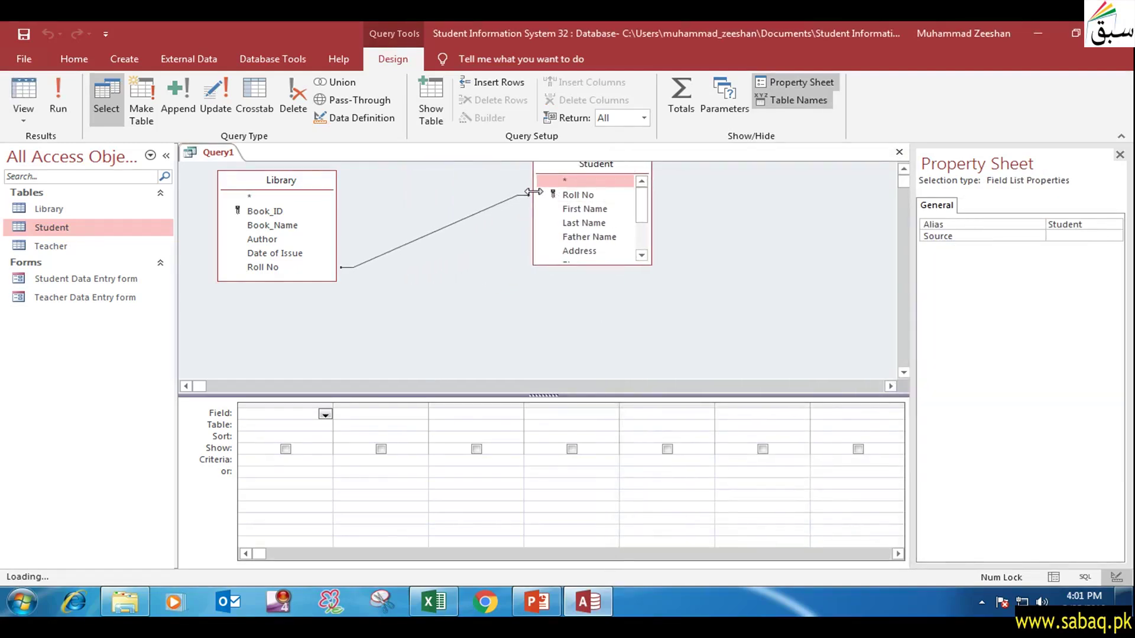
{"action": "left_click_drag", "start_coordinate": [620, 169], "coordinate": [617, 184]}
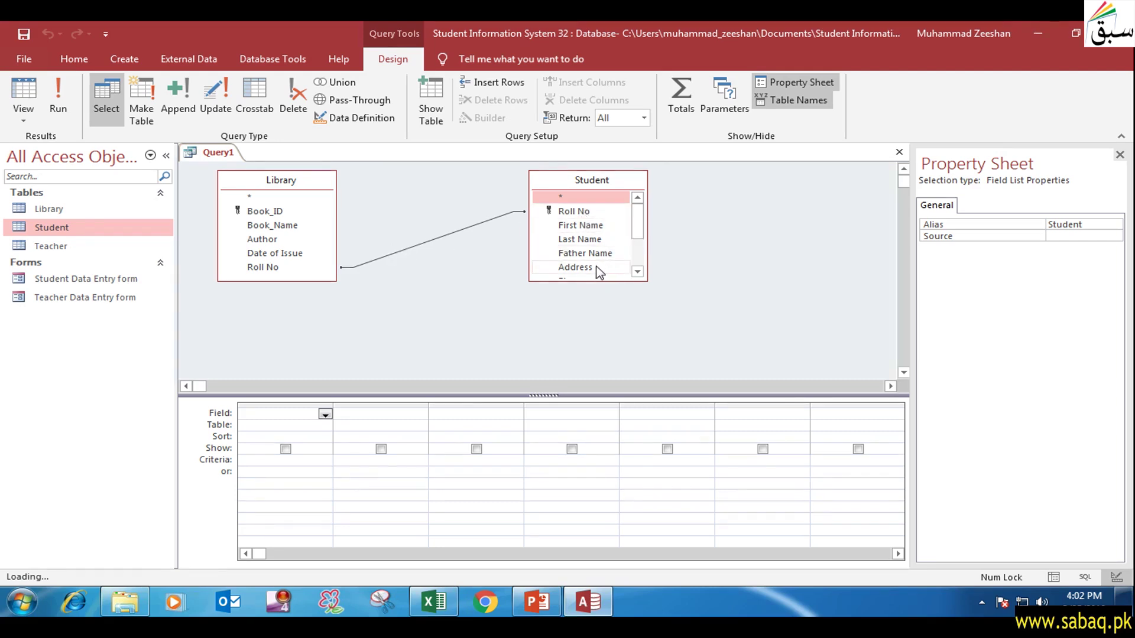
Add the Student table's Roll No, Address and First Name fields to the first three columns of the query grid
{"action": "left_click", "coordinate": [325, 415]}
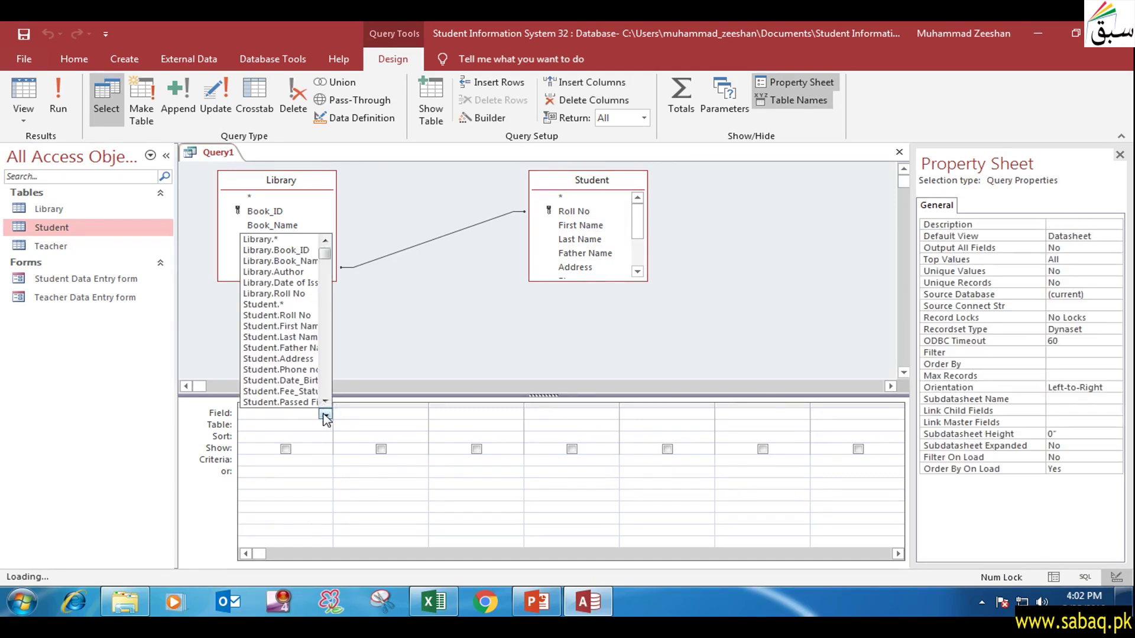
{"action": "left_click", "coordinate": [296, 318]}
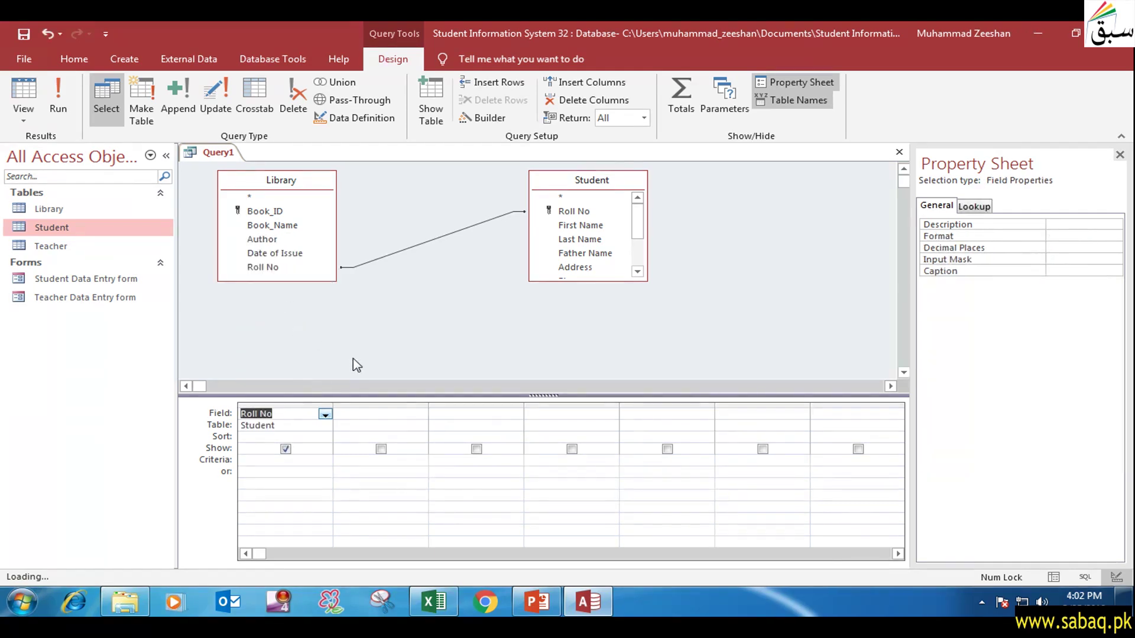
{"action": "left_click", "coordinate": [402, 412]}
{"action": "left_click", "coordinate": [420, 415]}
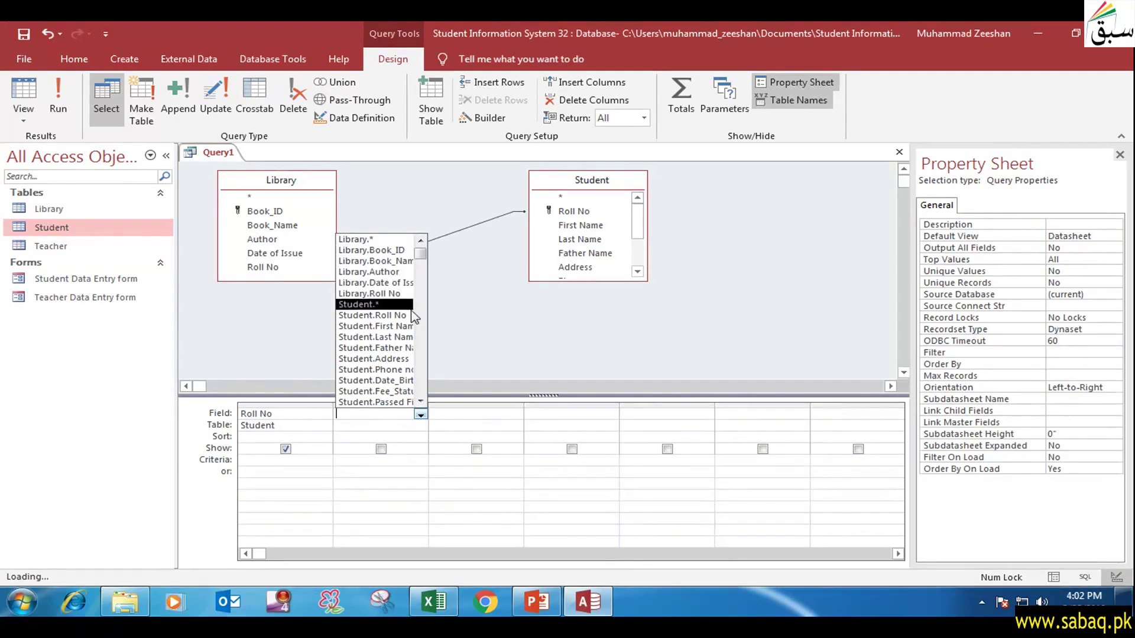
{"action": "left_click", "coordinate": [397, 359]}
{"action": "left_click", "coordinate": [496, 413]}
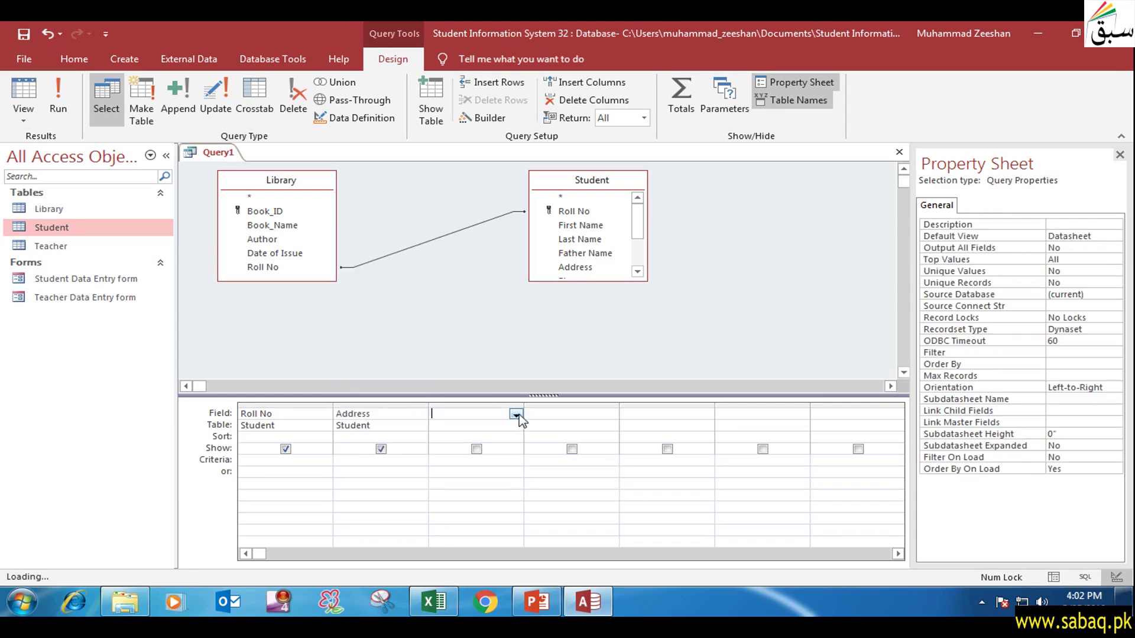
{"action": "left_click", "coordinate": [516, 415]}
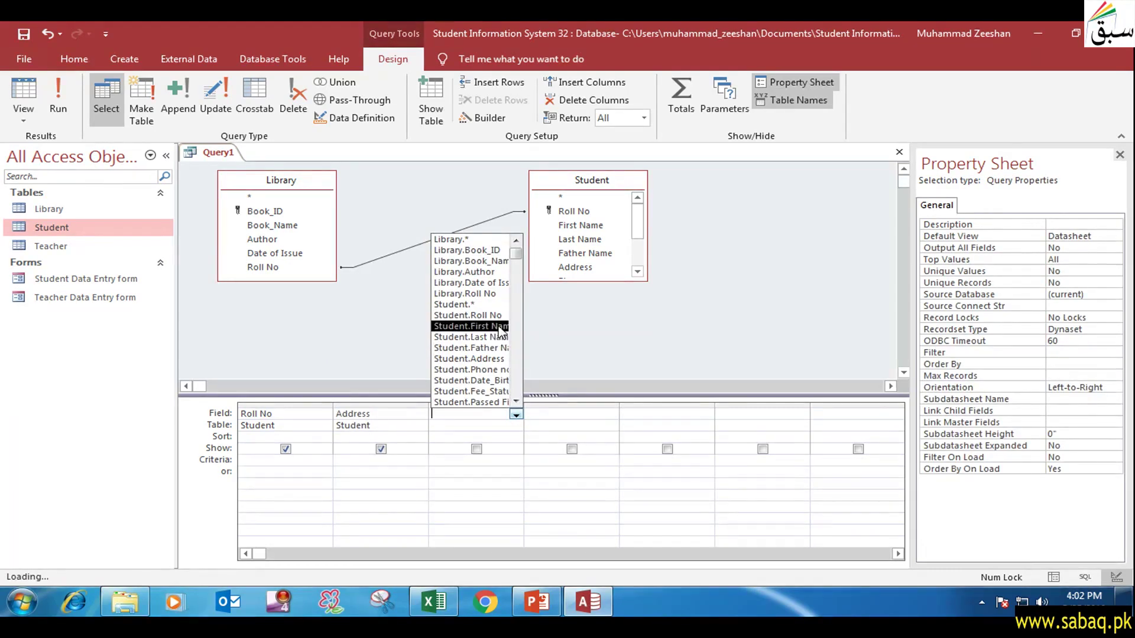
{"action": "left_click", "coordinate": [500, 327]}
Add the Library table's Book_Name and Date of Issue fields to the fourth and fifth columns of the query grid
{"action": "left_click", "coordinate": [586, 415]}
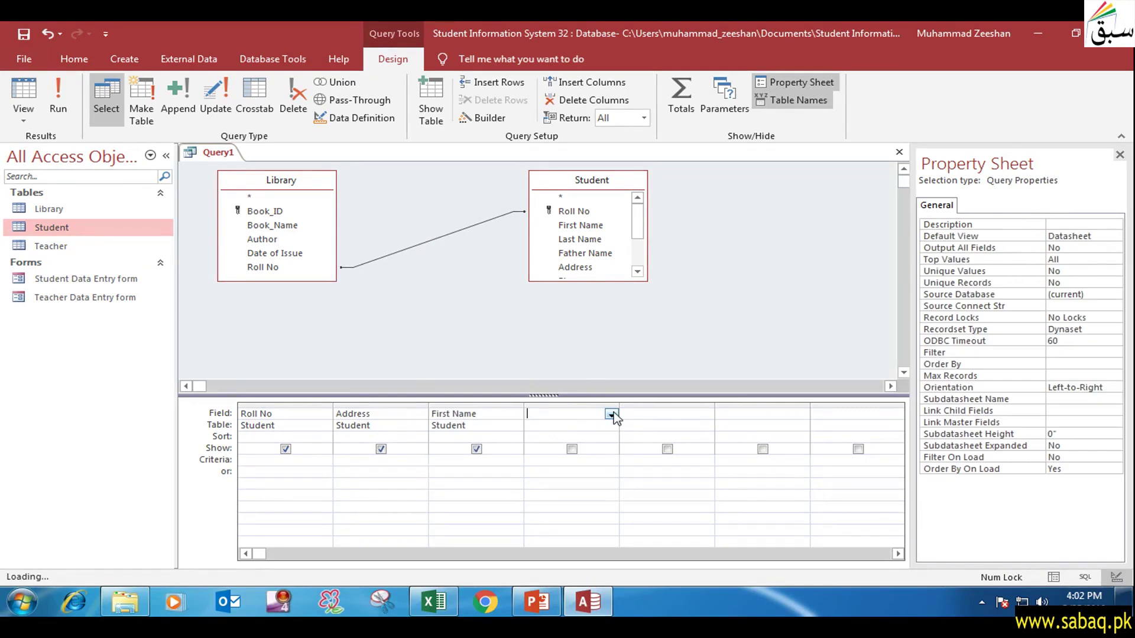
{"action": "left_click", "coordinate": [611, 415]}
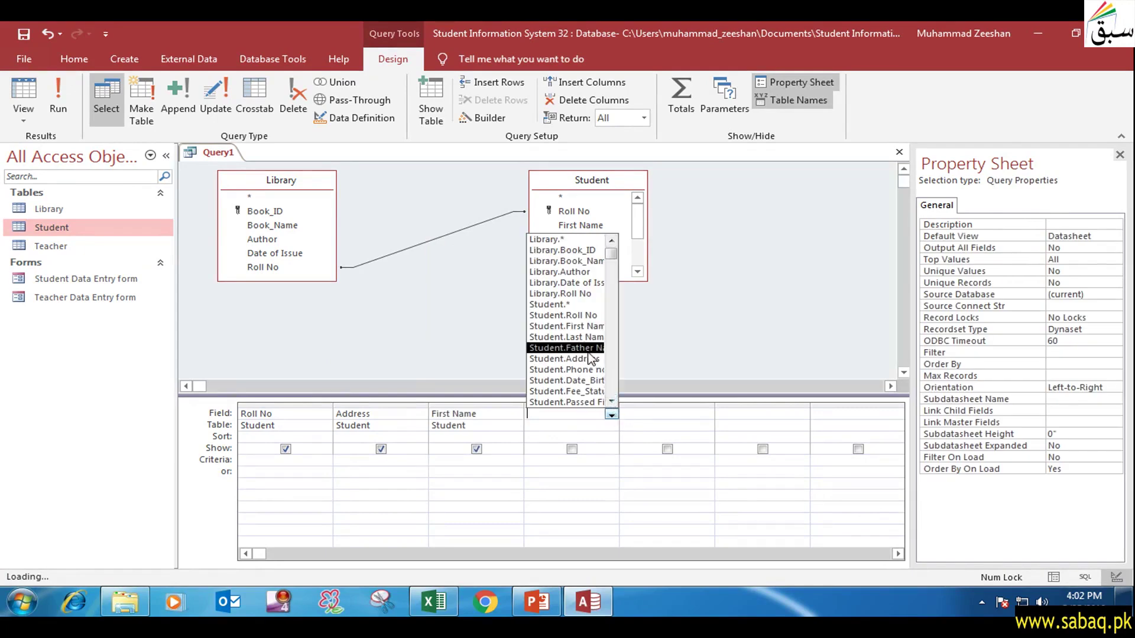
{"action": "left_click", "coordinate": [581, 263]}
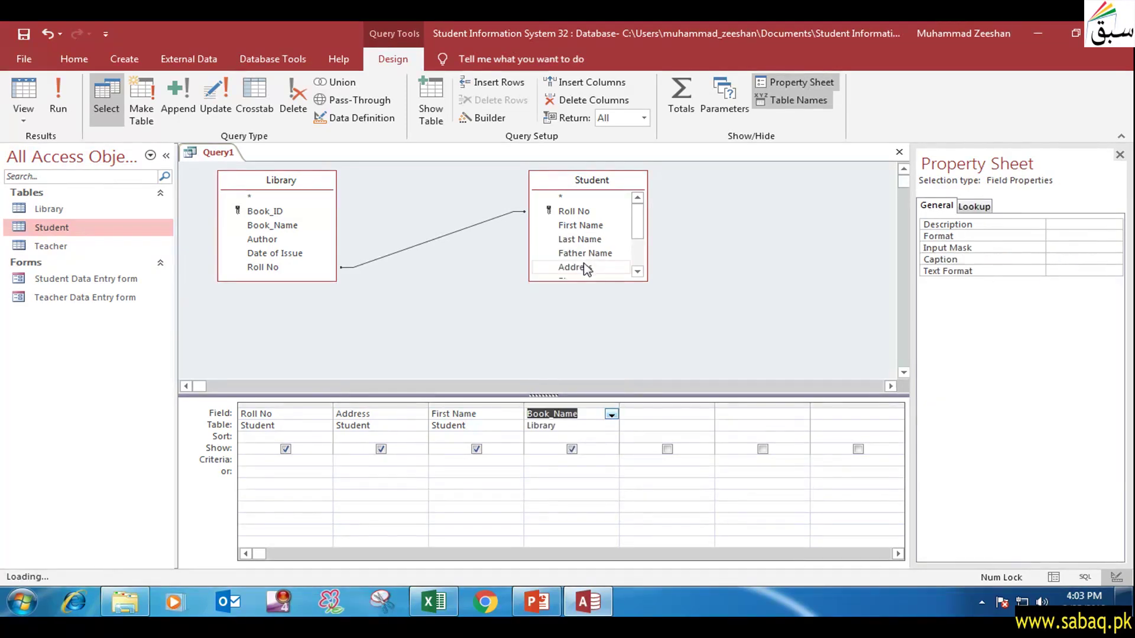
{"action": "left_click", "coordinate": [691, 415]}
{"action": "left_click", "coordinate": [707, 415]}
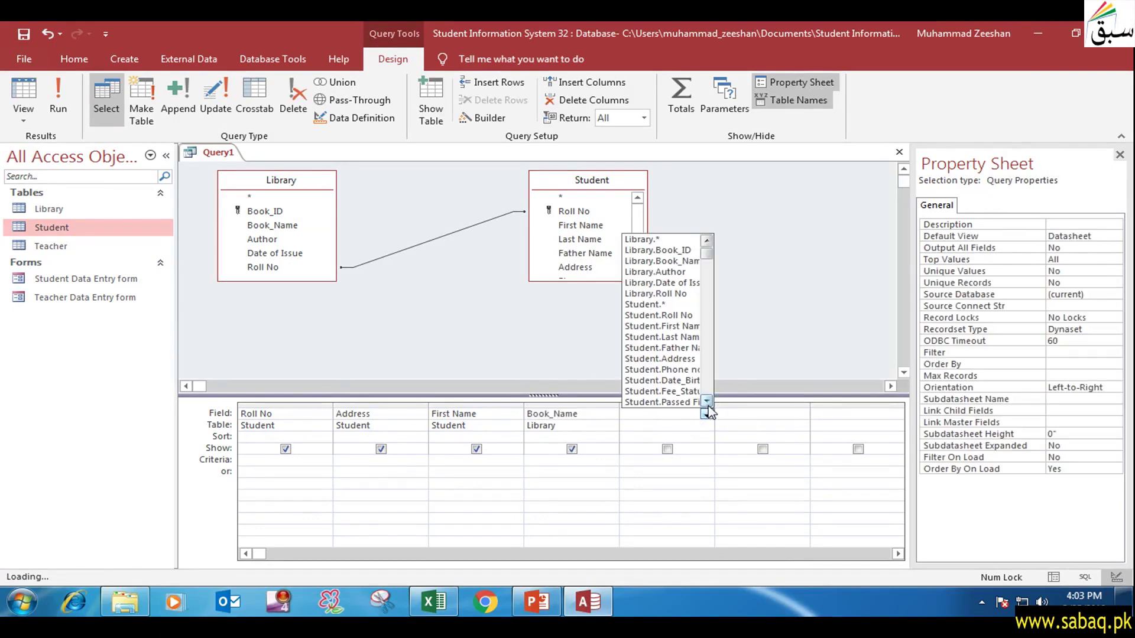
{"action": "left_click", "coordinate": [687, 283]}
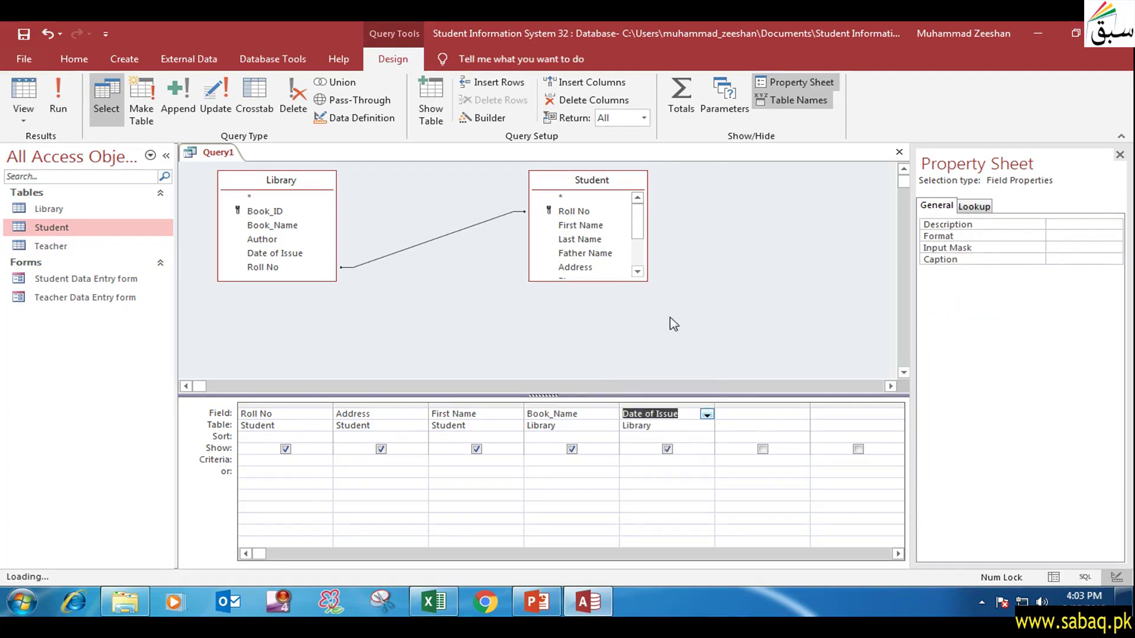
{"action": "left_click", "coordinate": [698, 430]}
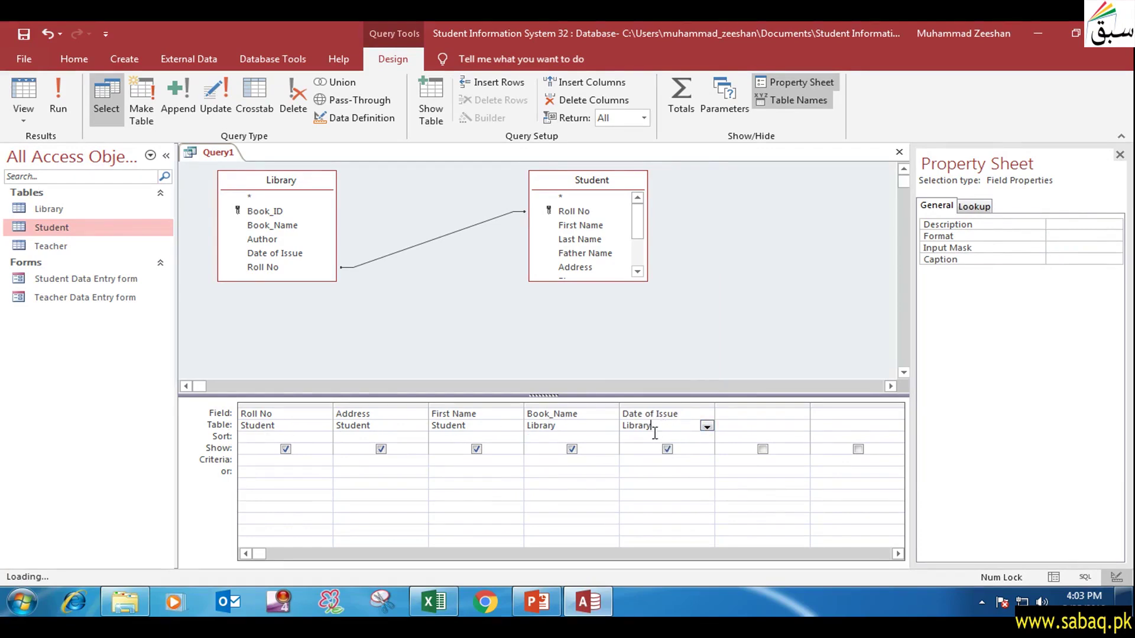
Try Descending as the sort order of the First Name column and settle on Ascending
{"action": "left_click", "coordinate": [316, 438]}
{"action": "left_click", "coordinate": [363, 437]}
{"action": "left_click", "coordinate": [516, 437]}
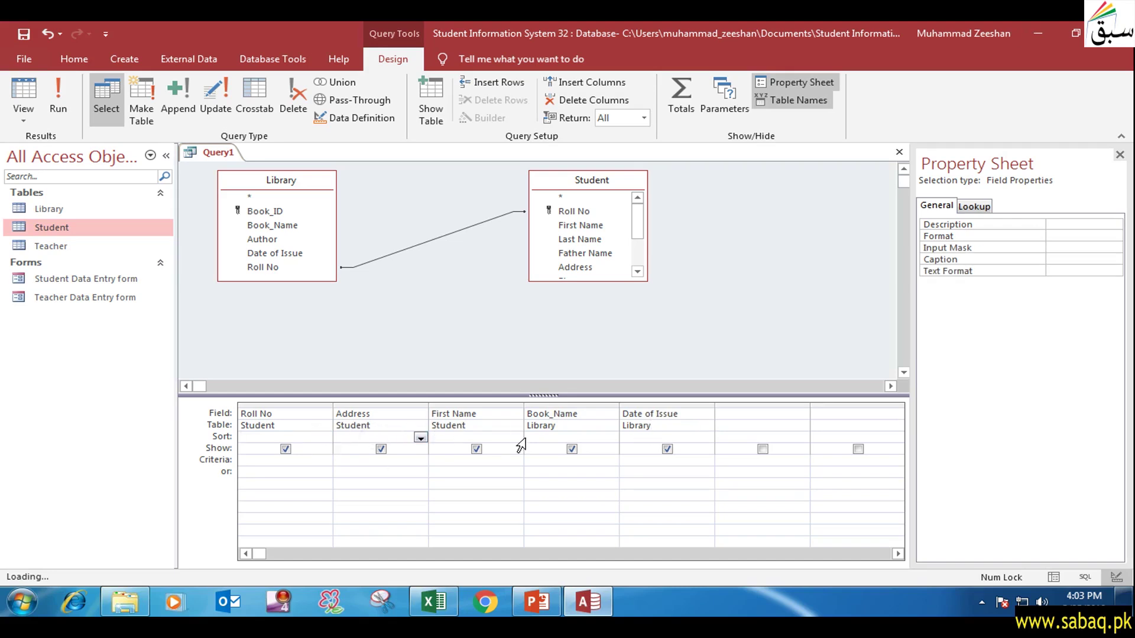
{"action": "left_click", "coordinate": [516, 437]}
{"action": "left_click", "coordinate": [516, 437]}
{"action": "left_click", "coordinate": [516, 438]}
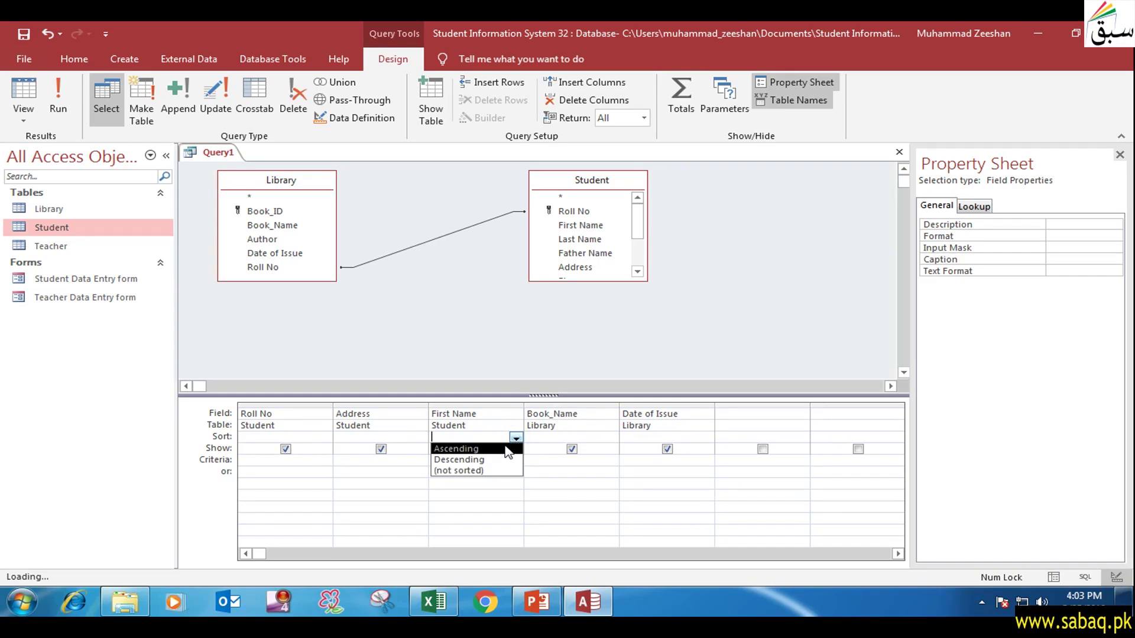
{"action": "left_click", "coordinate": [501, 461]}
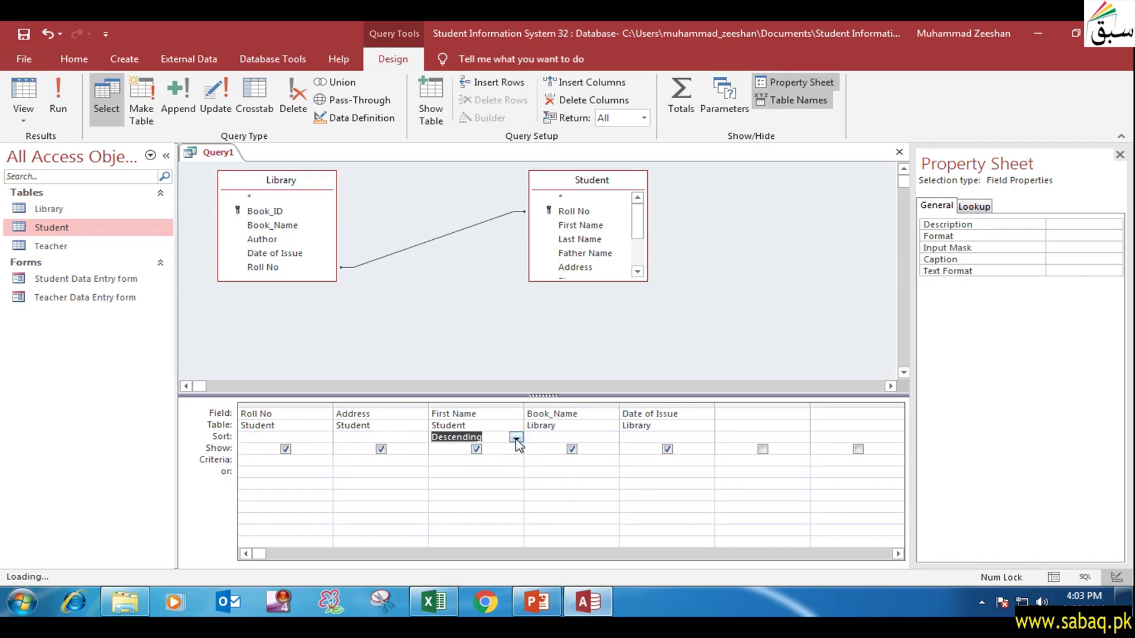
{"action": "left_click", "coordinate": [516, 437]}
{"action": "left_click", "coordinate": [505, 450]}
Run the query and review the Book_Name and Date of Issue columns of the resulting records
{"action": "left_click", "coordinate": [307, 461]}
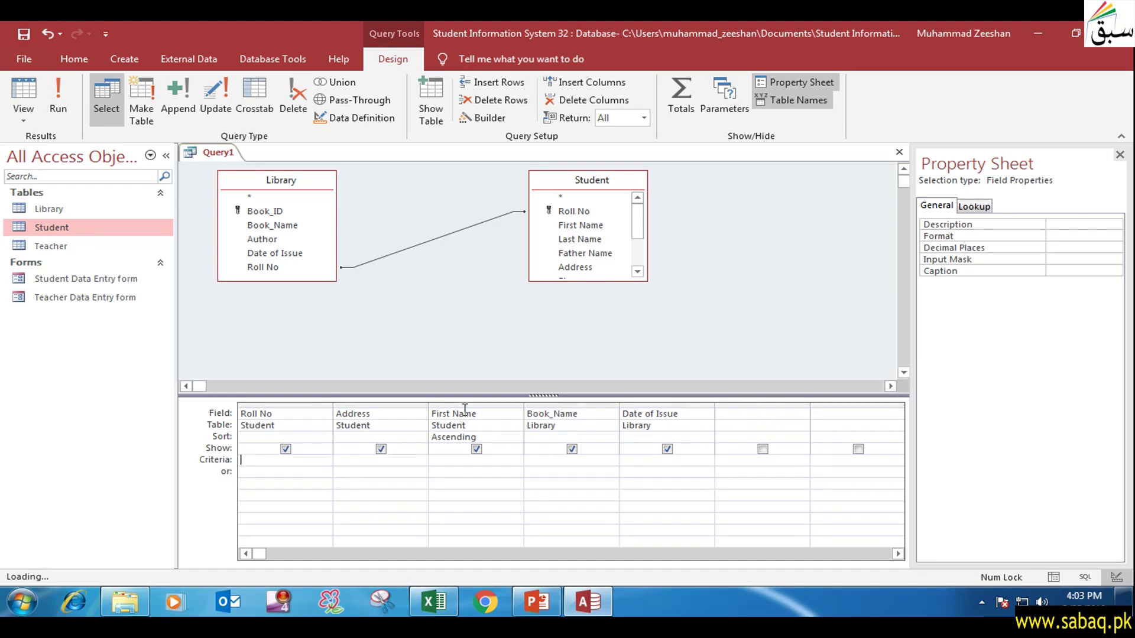
{"action": "left_click", "coordinate": [68, 107]}
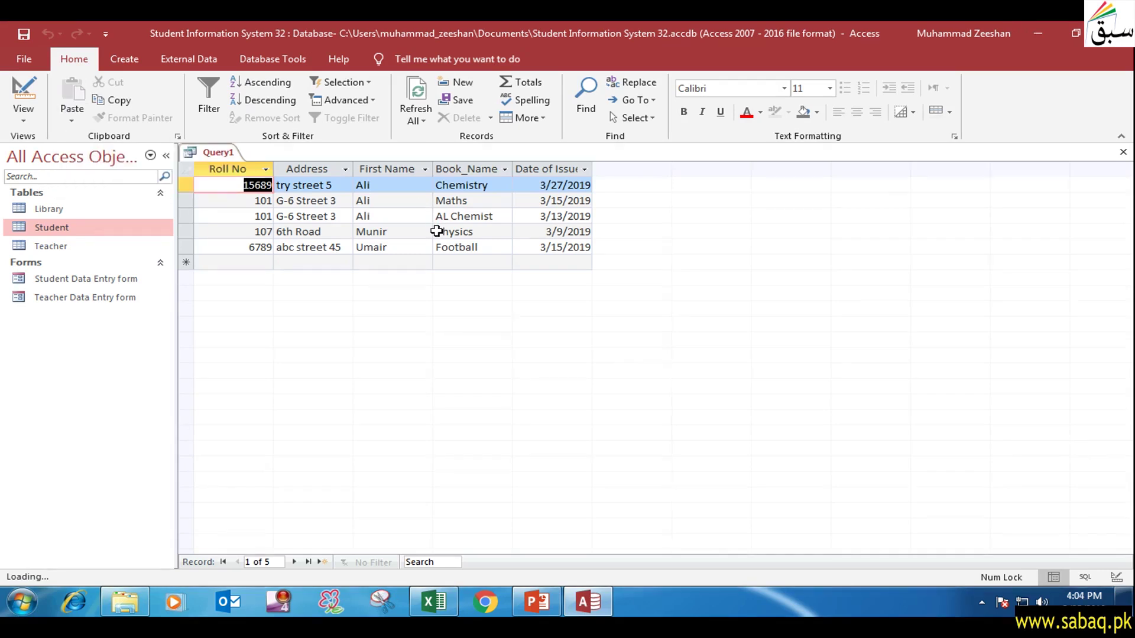
{"action": "left_click", "coordinate": [368, 231]}
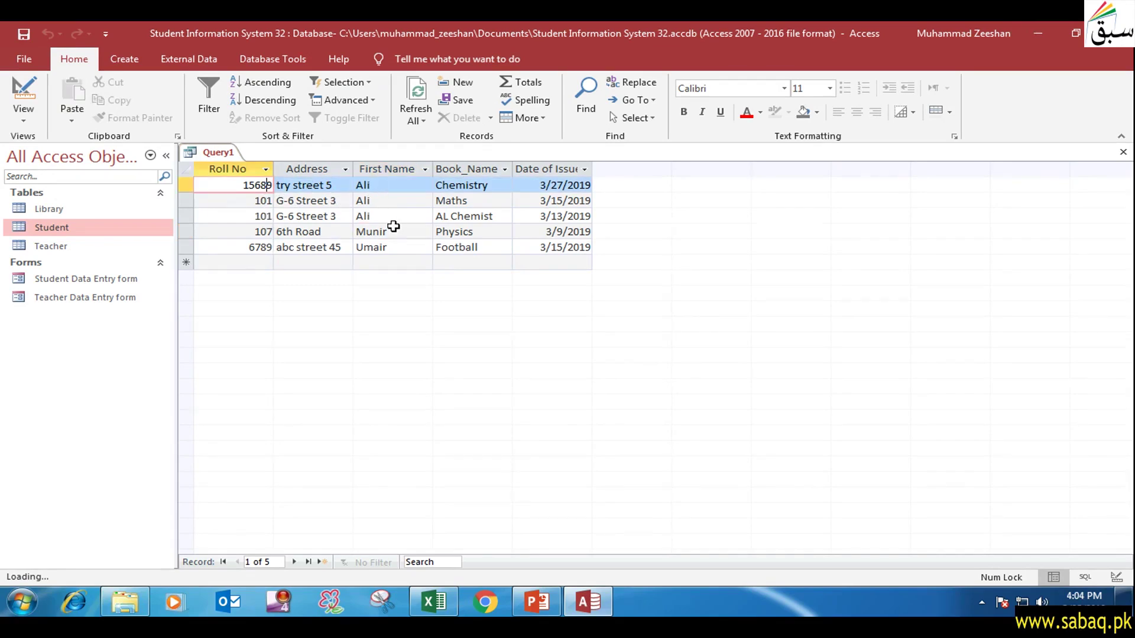
{"action": "left_click", "coordinate": [496, 170]}
{"action": "left_click_drag", "start_coordinate": [500, 184], "coordinate": [500, 183]}
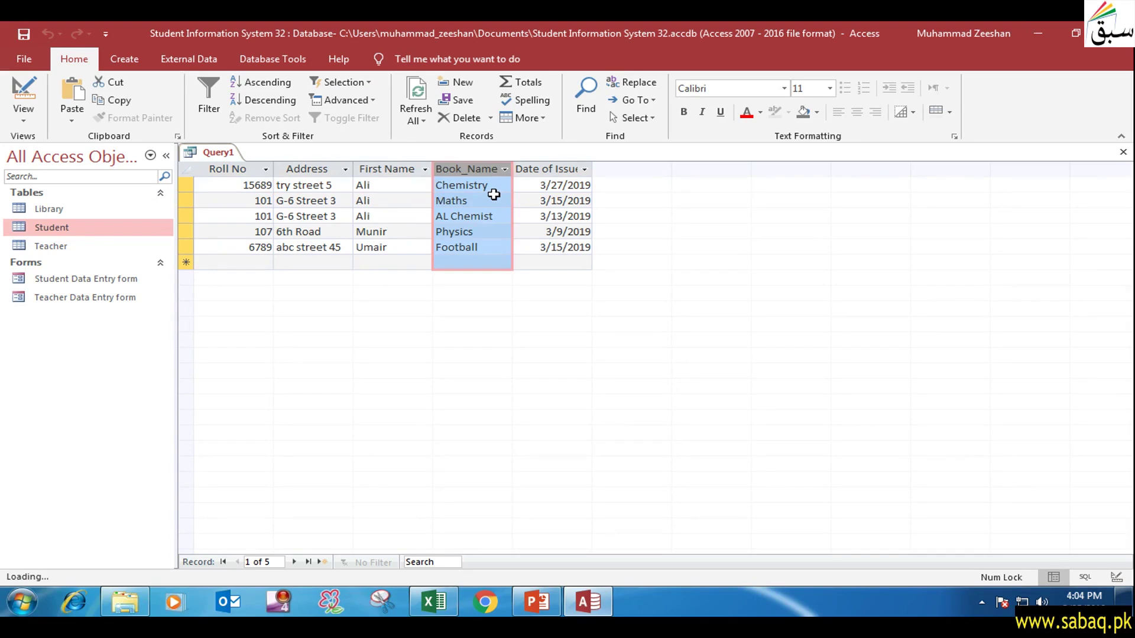
{"action": "left_click", "coordinate": [551, 185]}
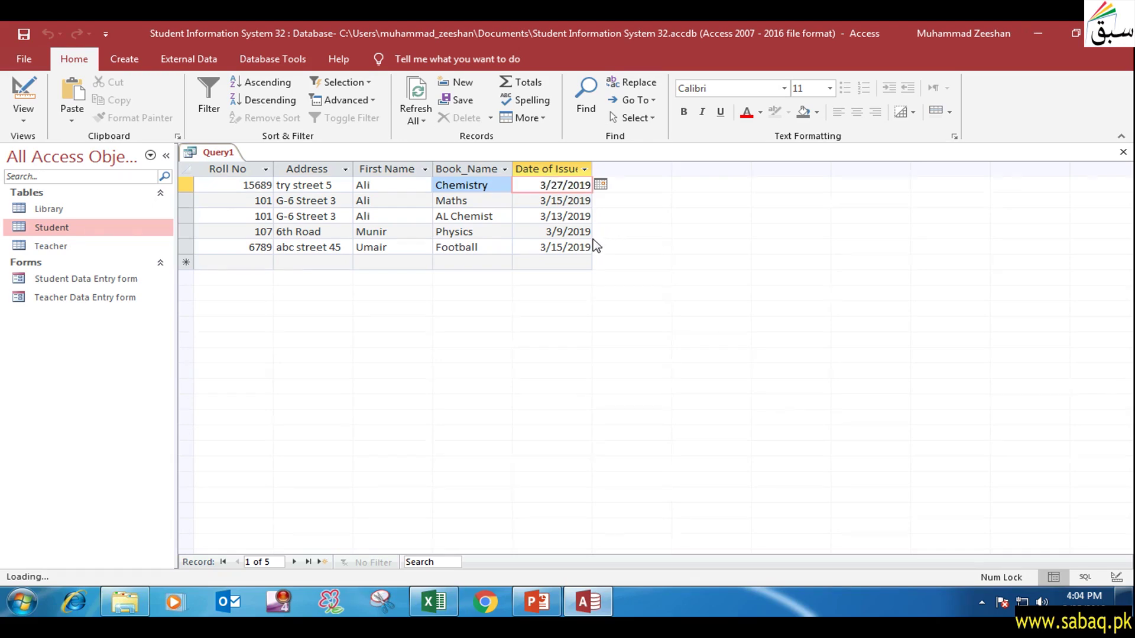
Save the query under the name "Student issued books from Library"
{"action": "right_click", "coordinate": [209, 157]}
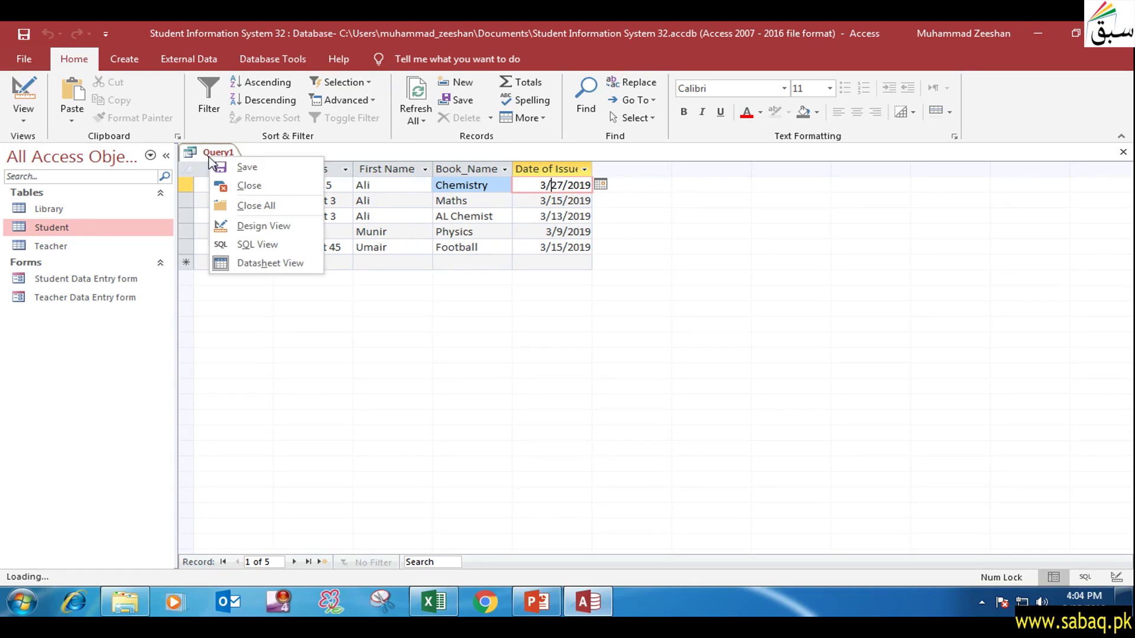
{"action": "left_click", "coordinate": [240, 168]}
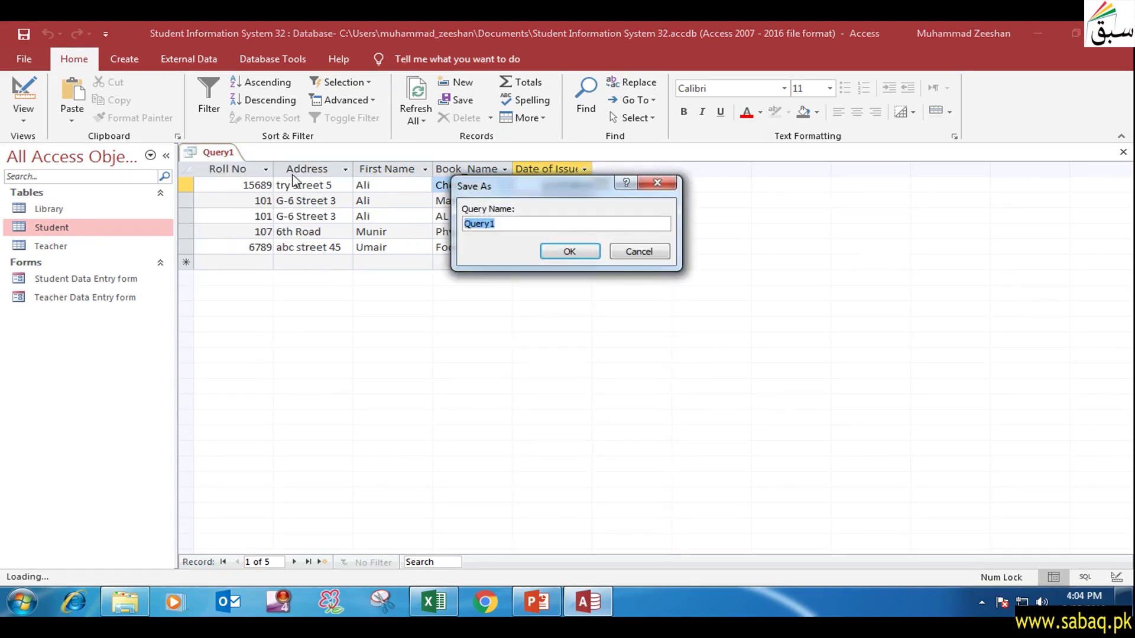
{"action": "key", "text": "BackSpace"}
{"action": "type", "text": "Student issued boo"}
{"action": "type", "text": "ks from Library"}
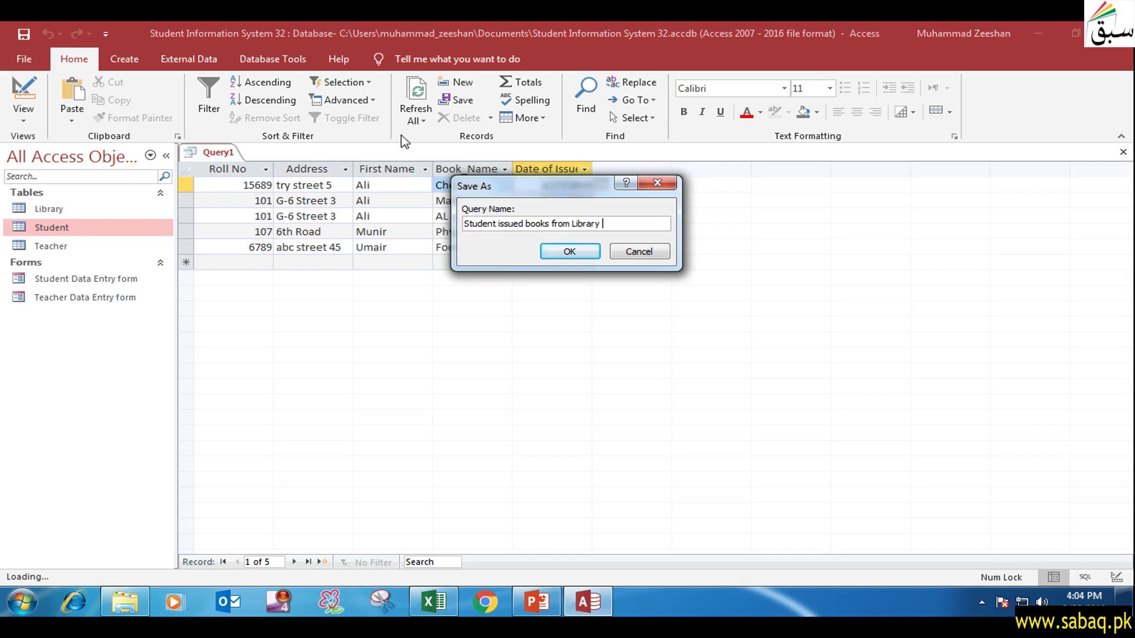
{"action": "left_click", "coordinate": [562, 254]}
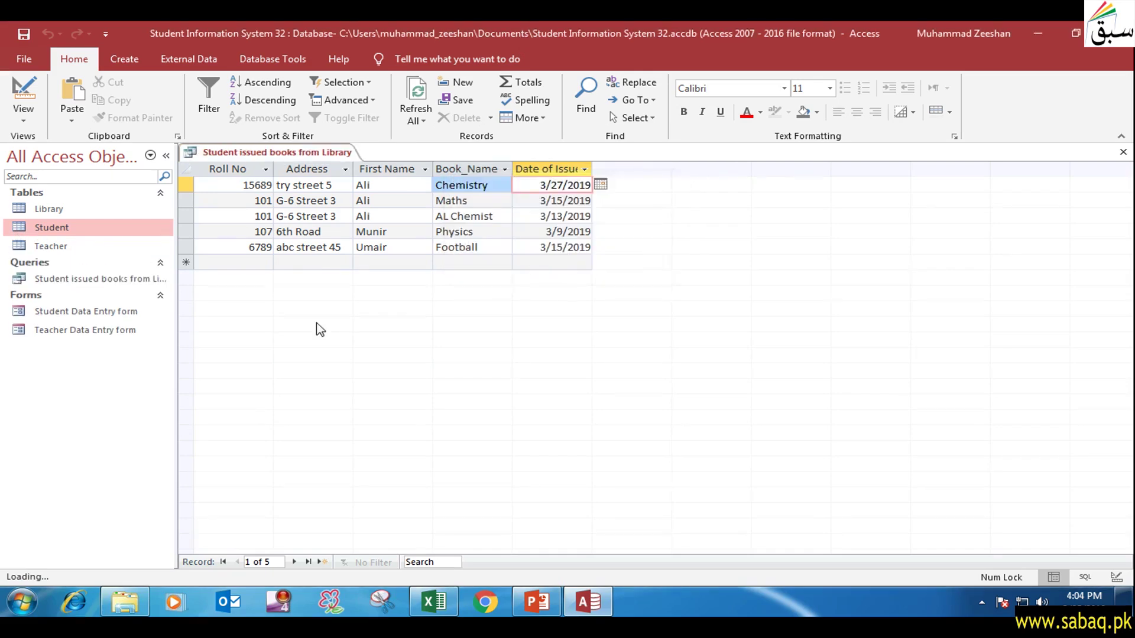
Open the saved query "Student issued books from Library" and compare it with its source tables in the object list
{"action": "left_click", "coordinate": [65, 281]}
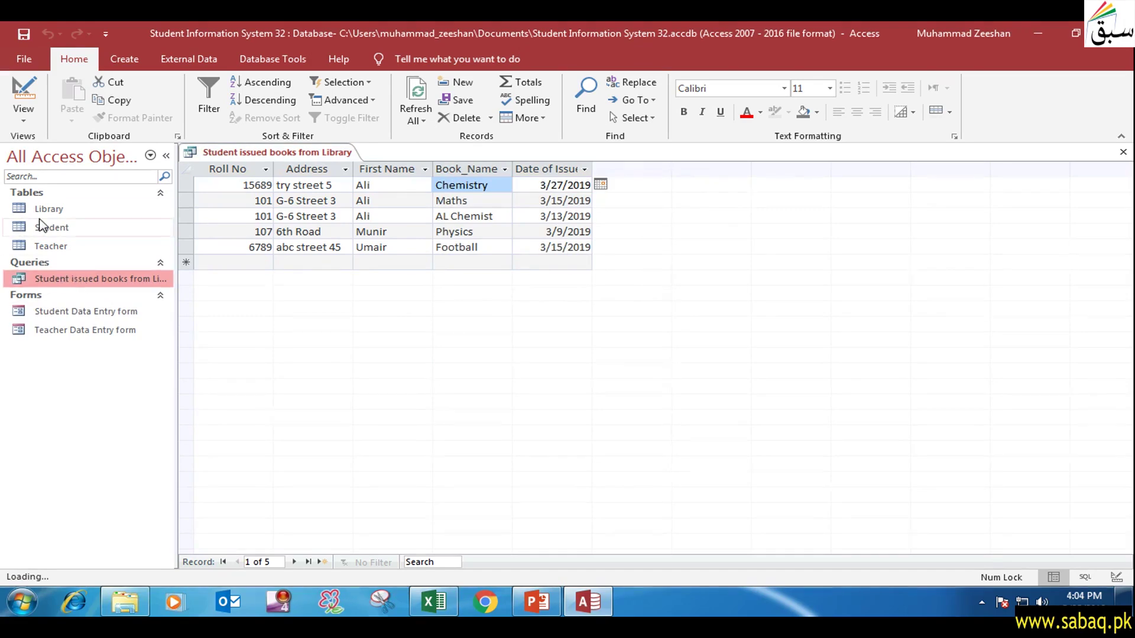
{"action": "left_click", "coordinate": [41, 210]}
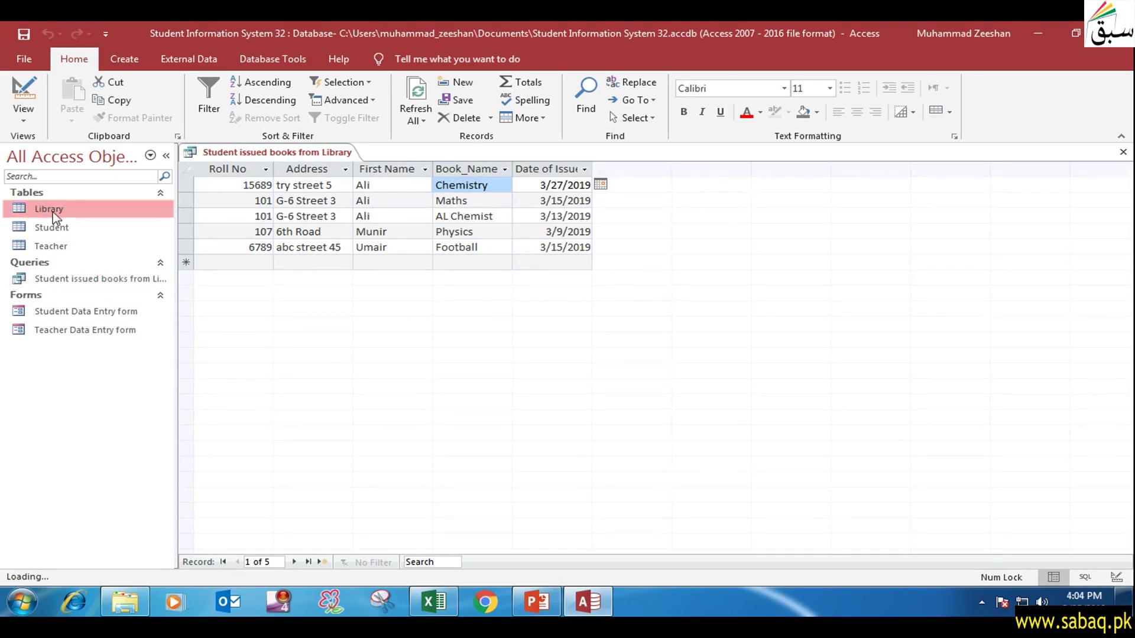
{"action": "left_click", "coordinate": [82, 234]}
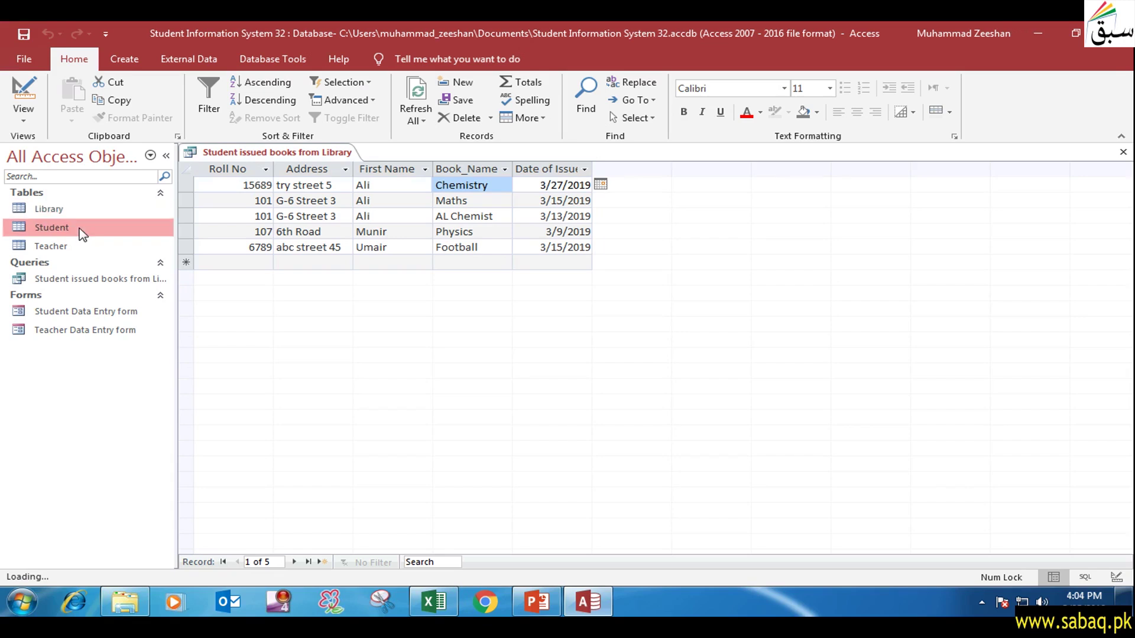
{"action": "double_click", "coordinate": [90, 278]}
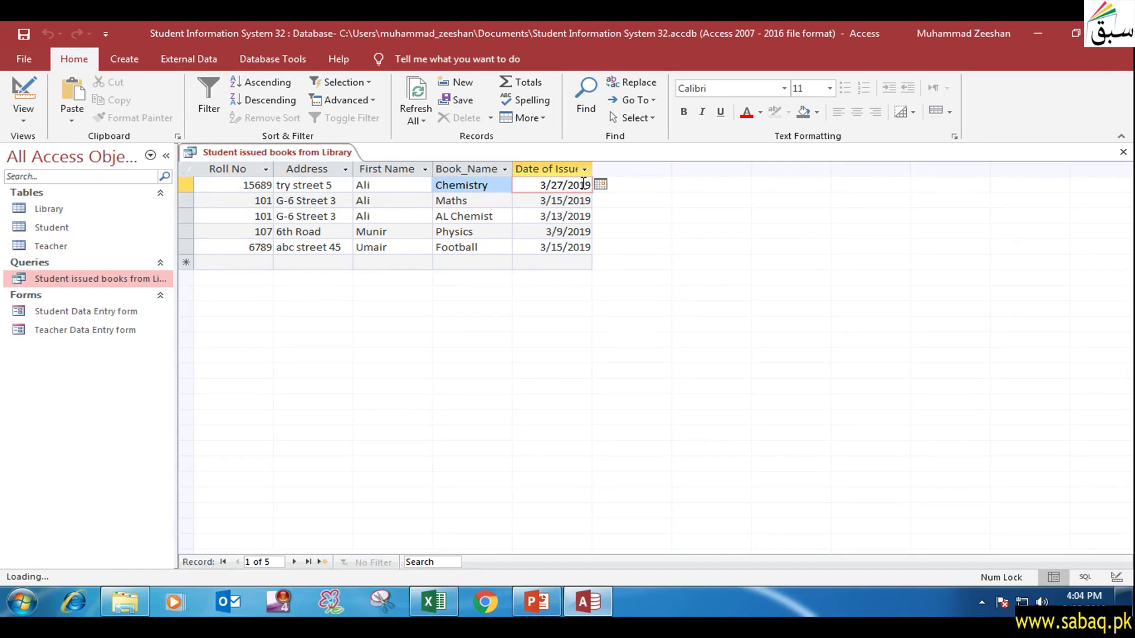
{"action": "left_click", "coordinate": [130, 253]}
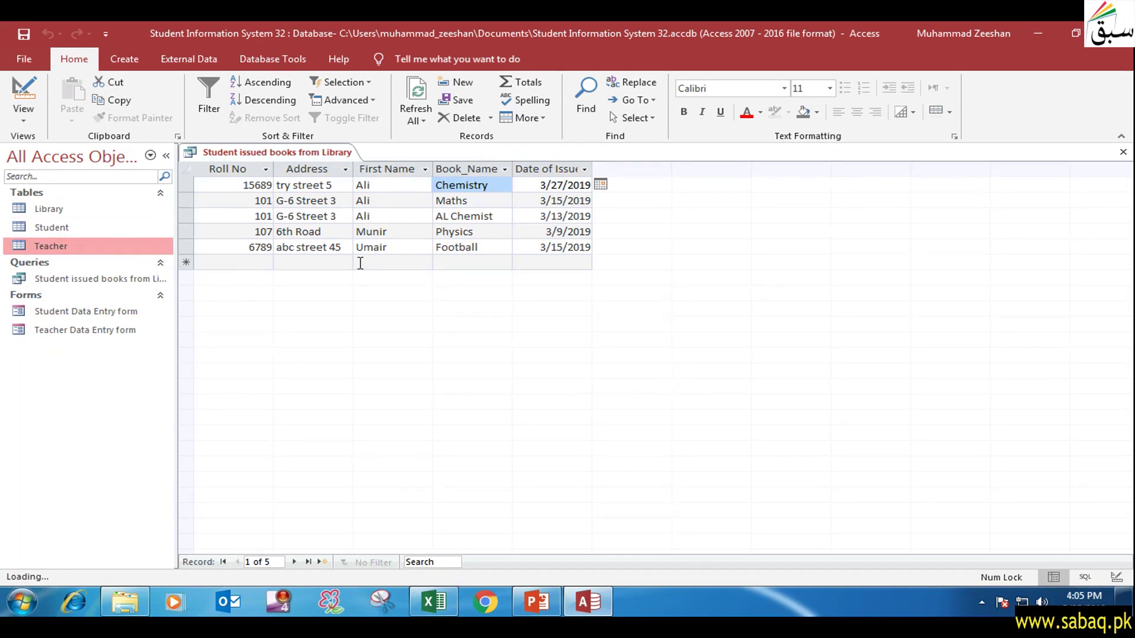
Minimize Access and advance the PowerPoint slide show past its last slide to exit it
{"action": "left_click", "coordinate": [1043, 32]}
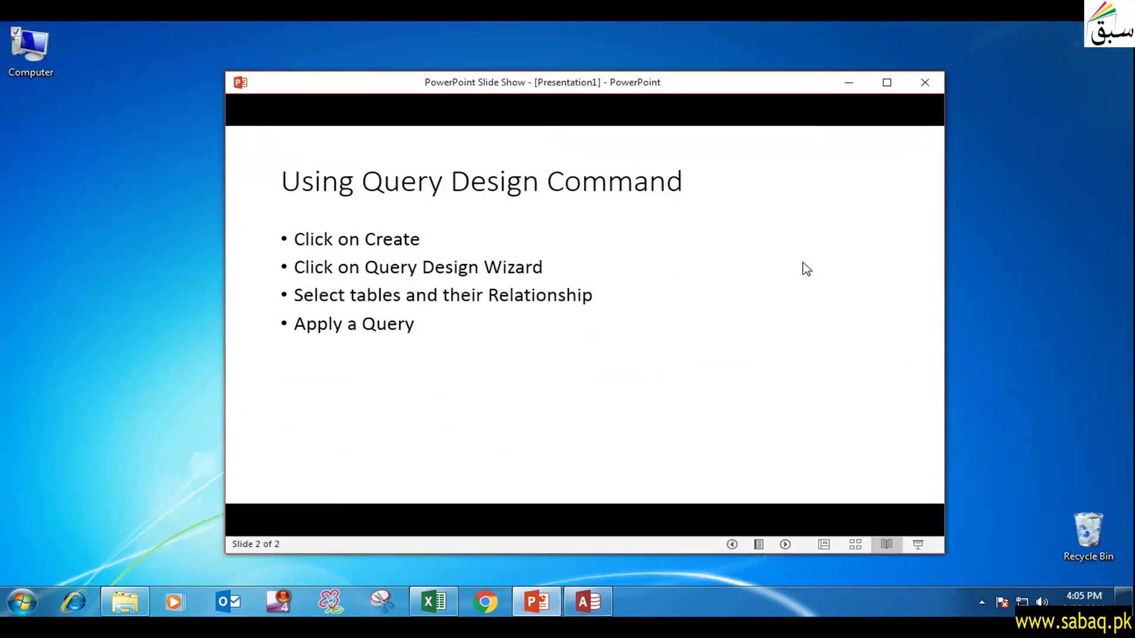
{"action": "left_click", "coordinate": [690, 268]}
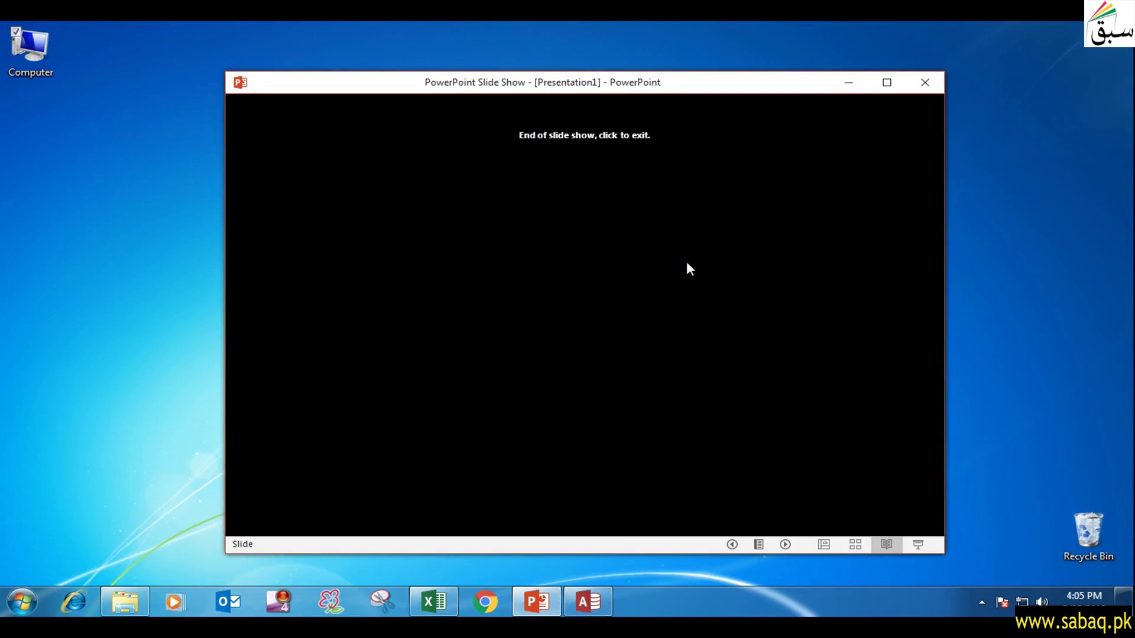
{"action": "left_click", "coordinate": [687, 263]}
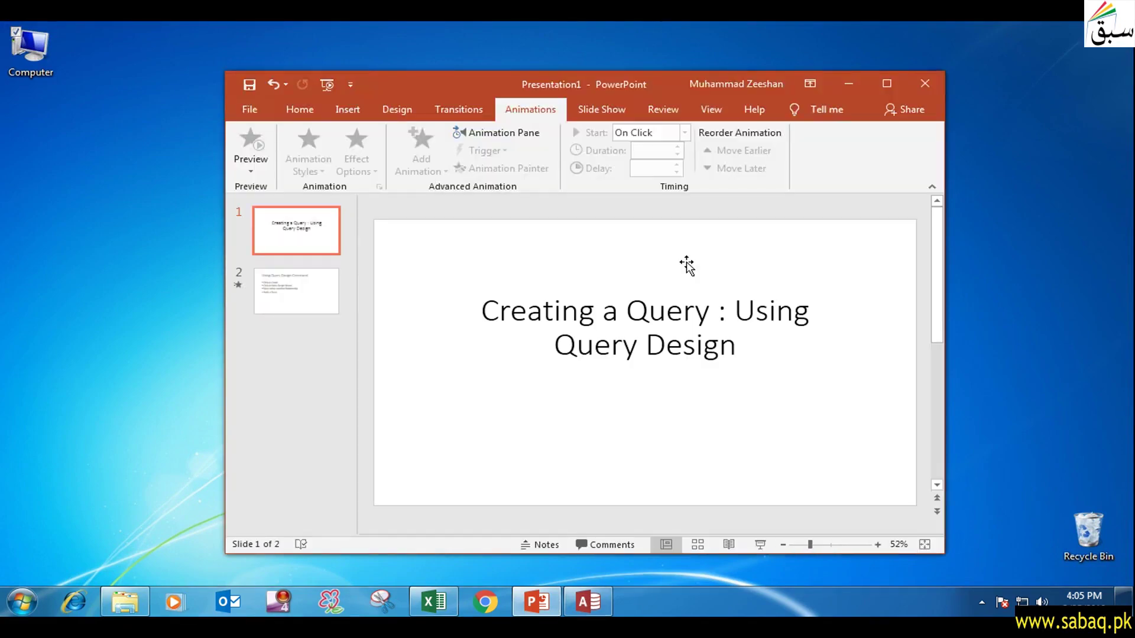